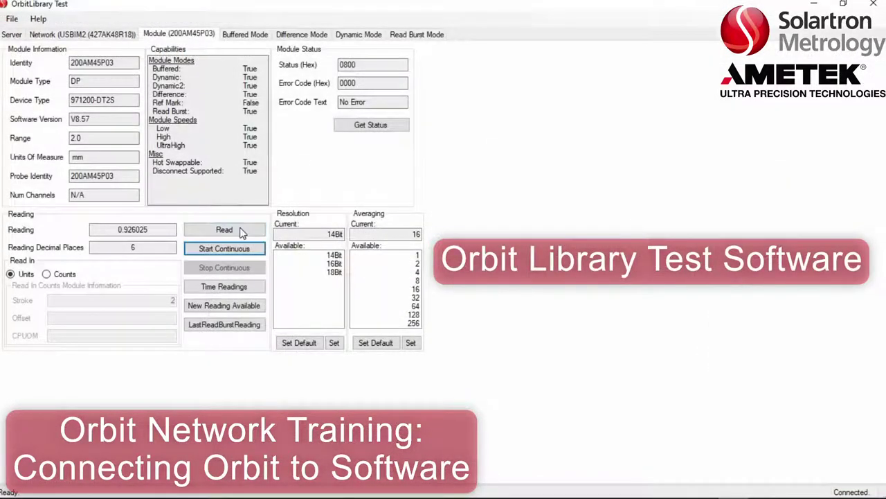
- Start continuous module readings in OrbitLibrary Test, then bring the Module2 code window to the front in the VBA editor
{"action": "left_click", "coordinate": [234, 248]}
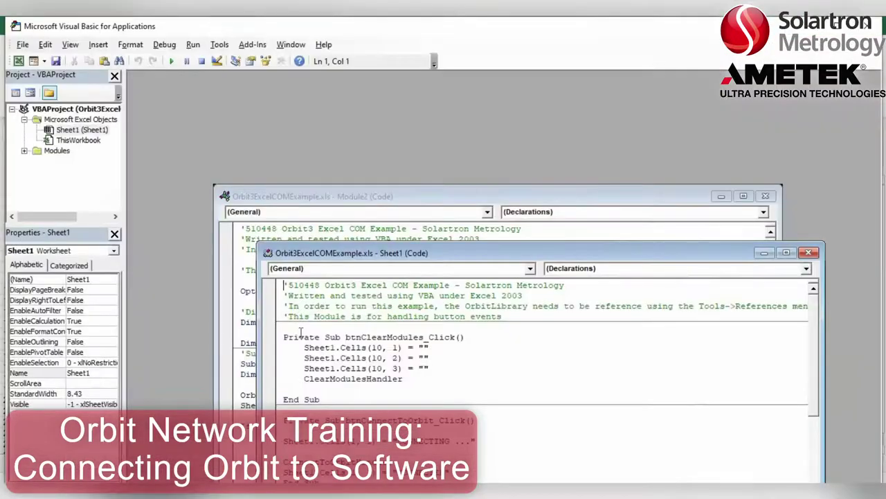
{"action": "left_click", "coordinate": [567, 196]}
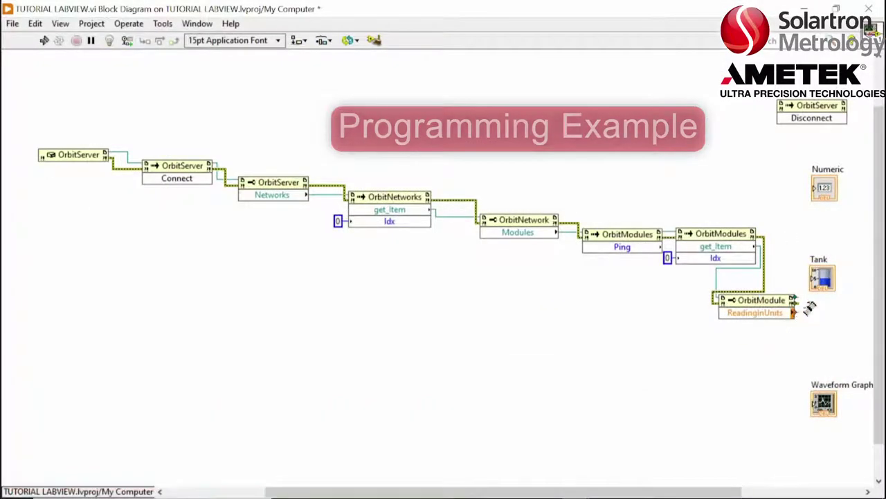
- Wire the OrbitModule property node's ReadingInUnits output to the Tank terminal
{"action": "left_click_drag", "start_coordinate": [793, 313], "coordinate": [814, 279]}
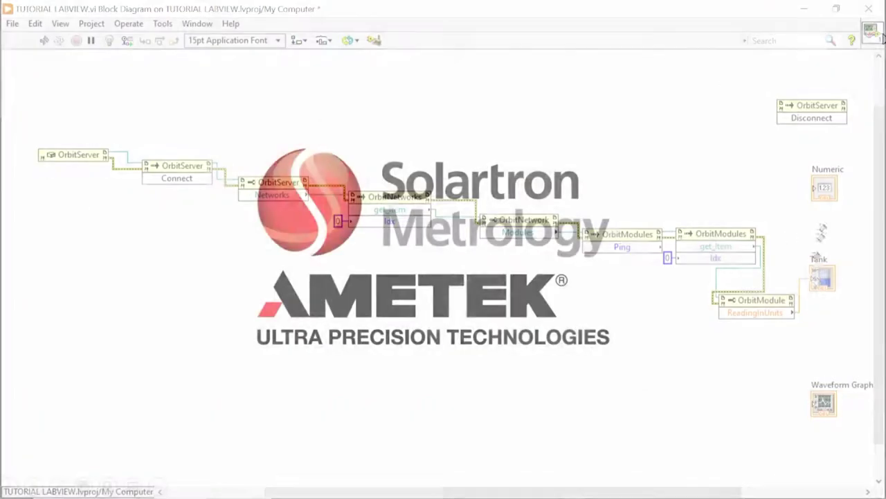
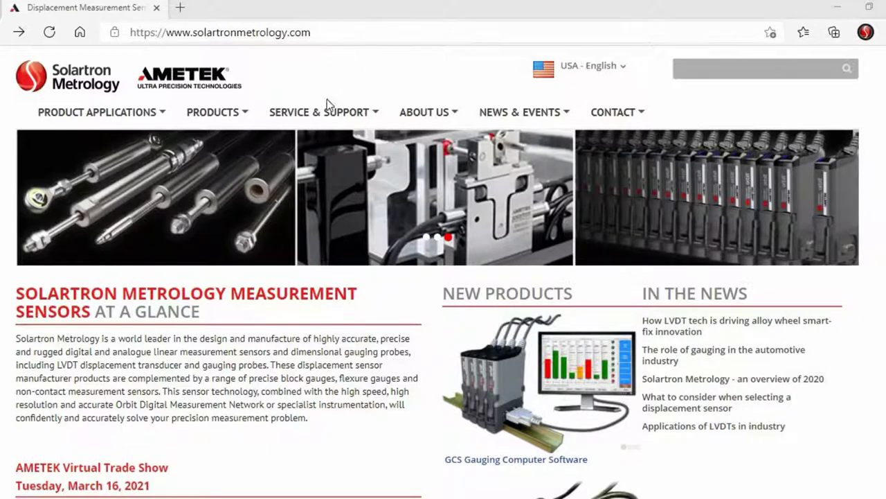
- Open Solartron's Software Driver Download page and scroll through its Orbit3 downloads list
{"action": "mouse_move", "coordinate": [322, 119]}
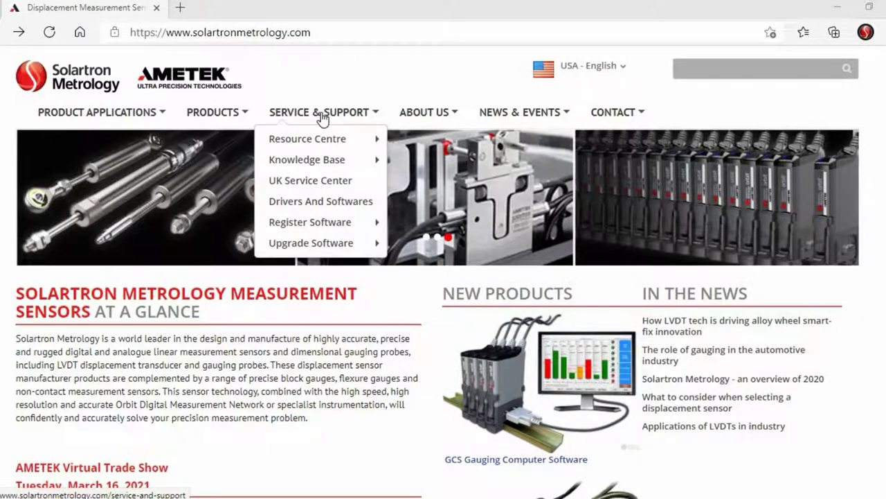
{"action": "left_click", "coordinate": [348, 199]}
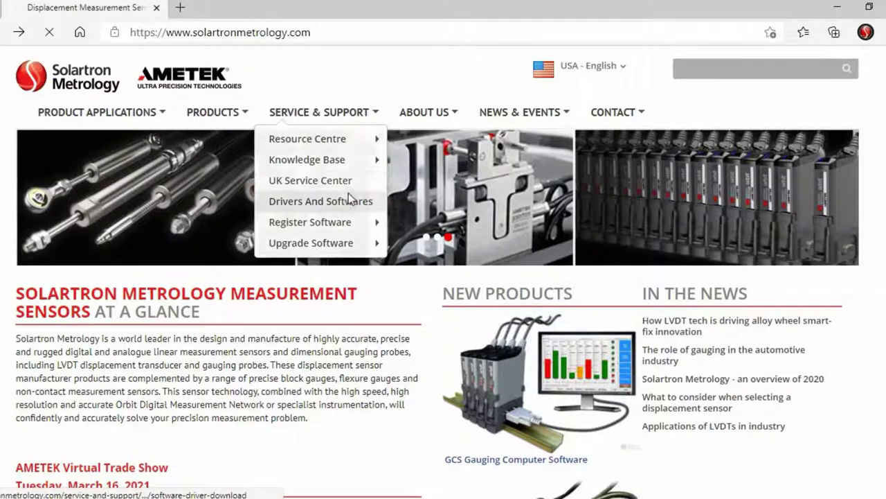
{"action": "scroll", "coordinate": [554, 273], "scroll_direction": "down", "scroll_amount": 3}
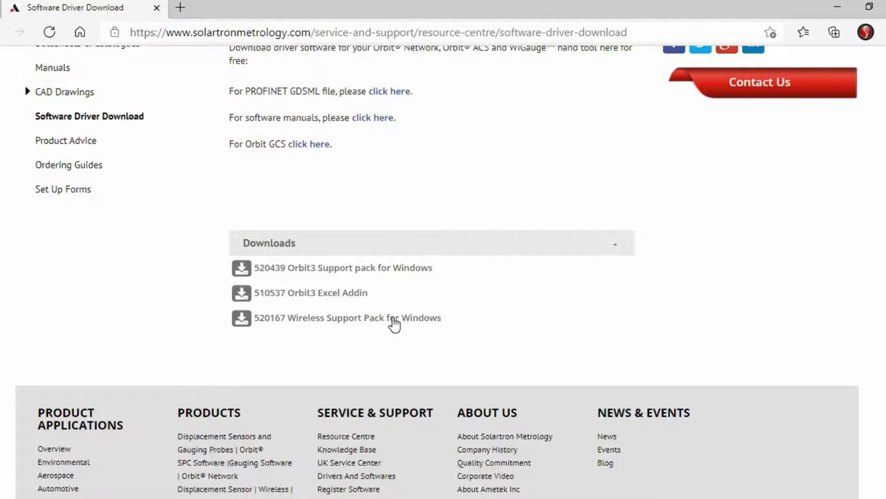
{"action": "scroll", "coordinate": [499, 325], "scroll_direction": "up", "scroll_amount": 1}
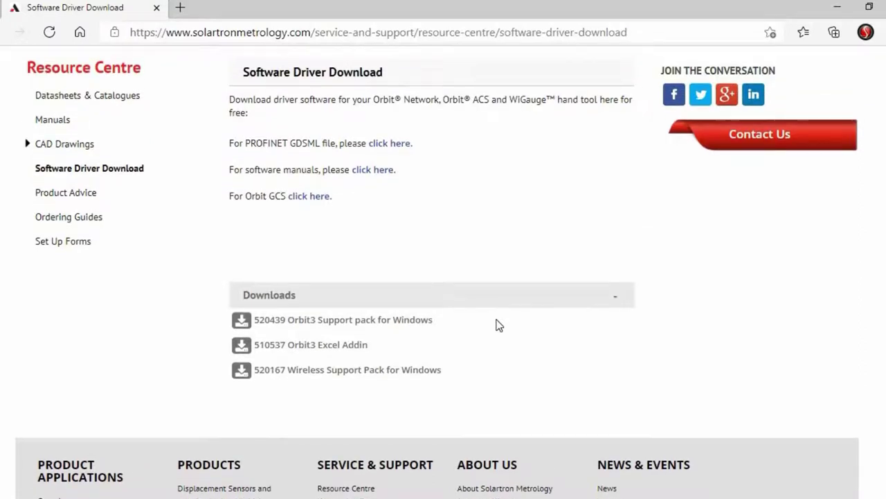
{"action": "scroll", "coordinate": [498, 325], "scroll_direction": "up", "scroll_amount": 2}
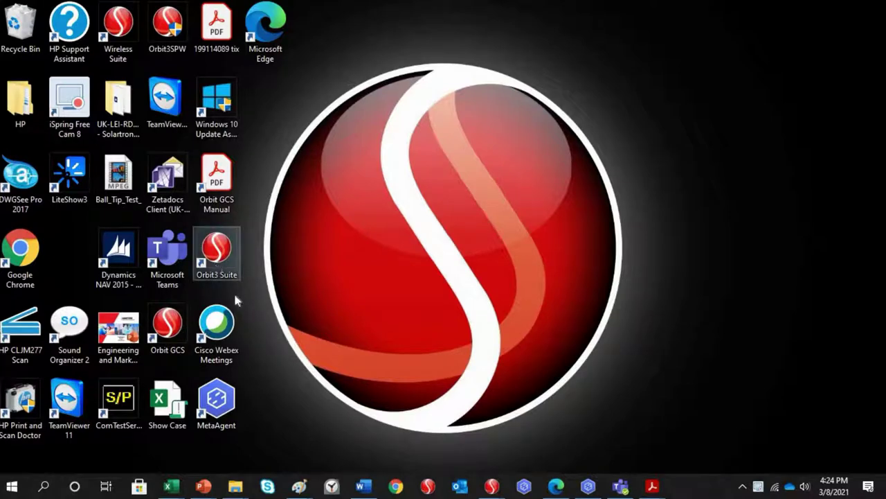
- Launch Orbit3 Suite from the Start menu's Orbit3 Support Pack for Windows folder
{"action": "double_click", "coordinate": [217, 259]}
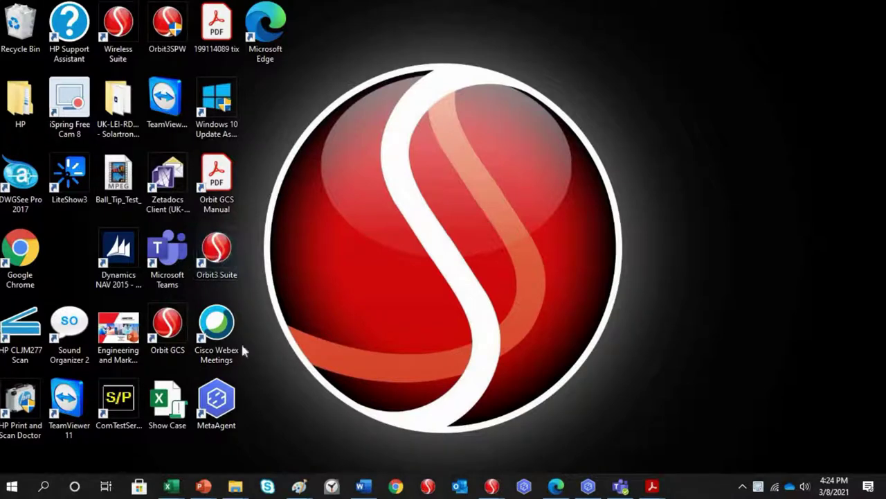
{"action": "left_click", "coordinate": [10, 489]}
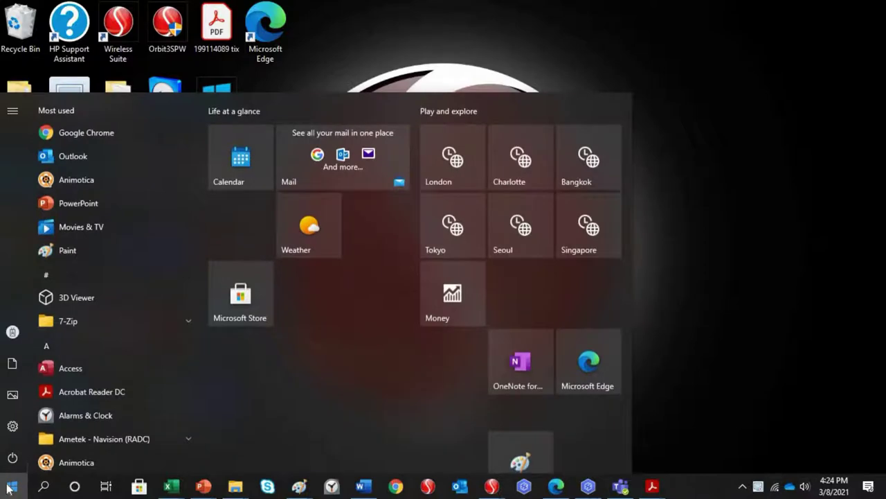
{"action": "scroll", "coordinate": [136, 307], "scroll_direction": "down", "scroll_amount": 10}
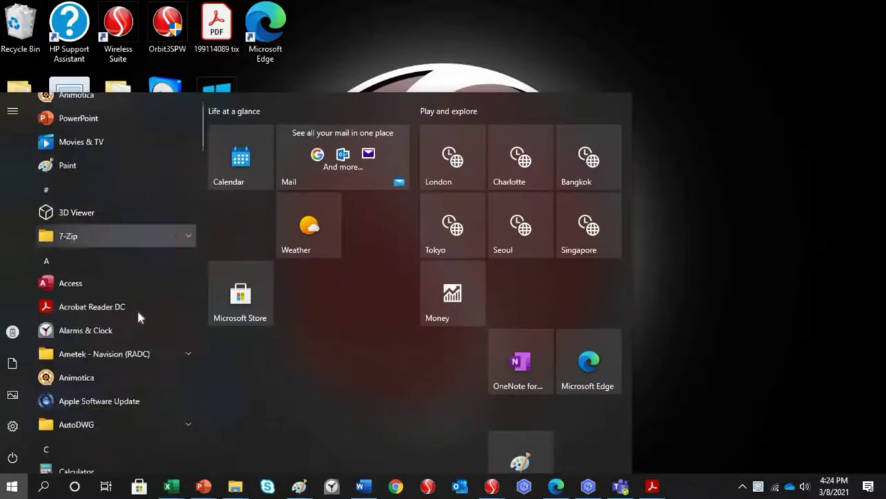
{"action": "scroll", "coordinate": [131, 306], "scroll_direction": "down", "scroll_amount": 9}
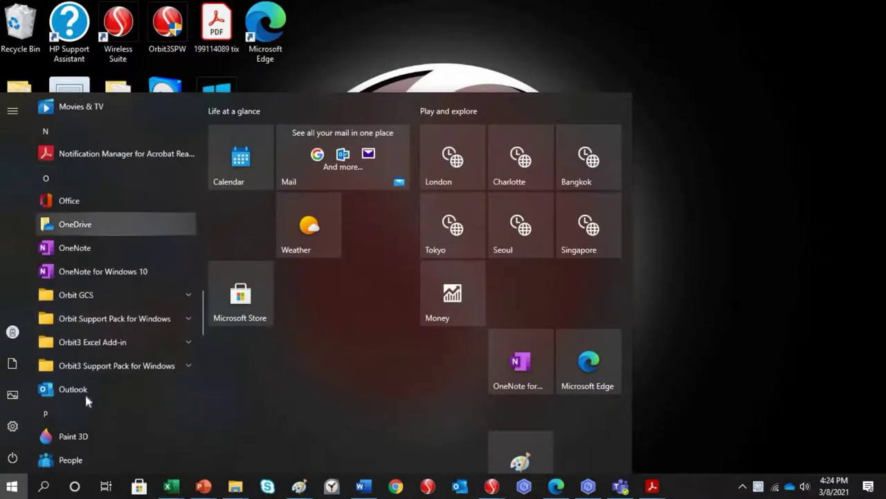
{"action": "left_click", "coordinate": [187, 363]}
{"action": "scroll", "coordinate": [173, 337], "scroll_direction": "down", "scroll_amount": 2}
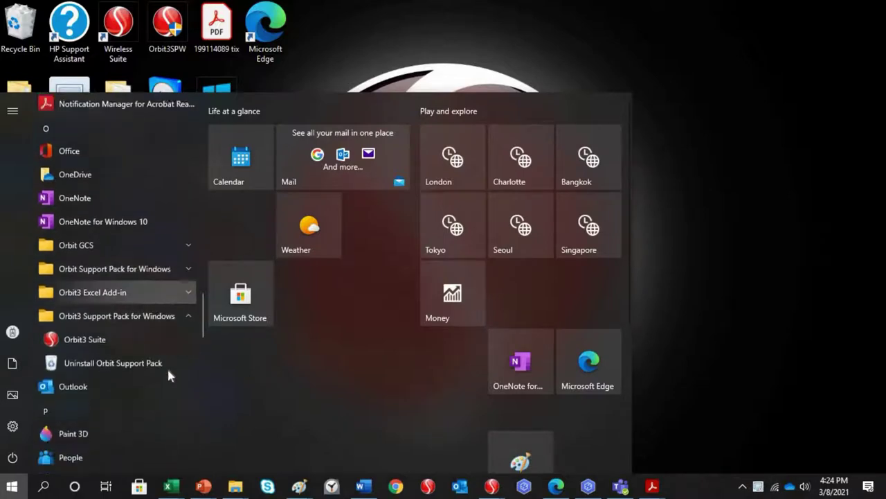
{"action": "left_click", "coordinate": [86, 332]}
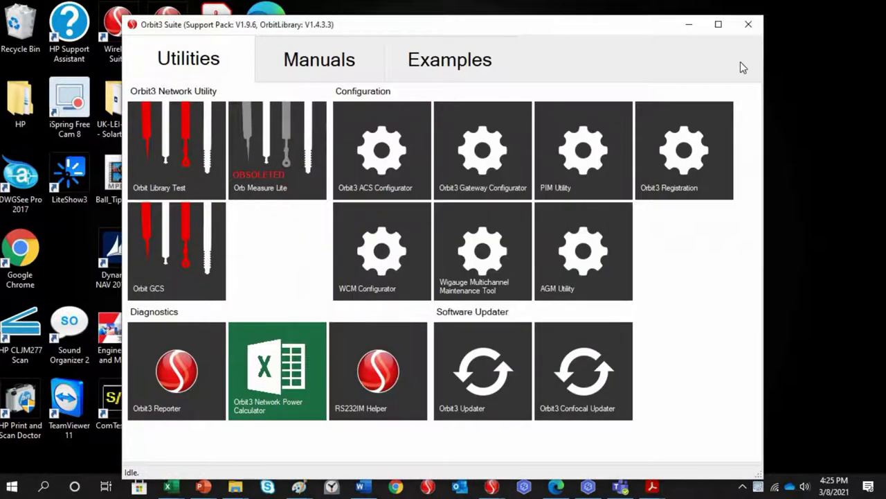
- Maximize Orbit3 Suite, look over the Manuals list, then show the Examples projects
{"action": "left_click", "coordinate": [717, 25]}
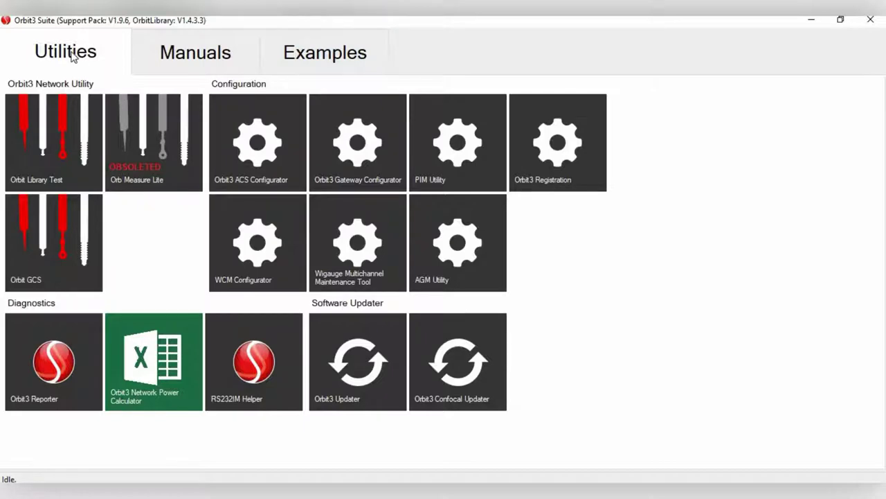
{"action": "left_click", "coordinate": [199, 43]}
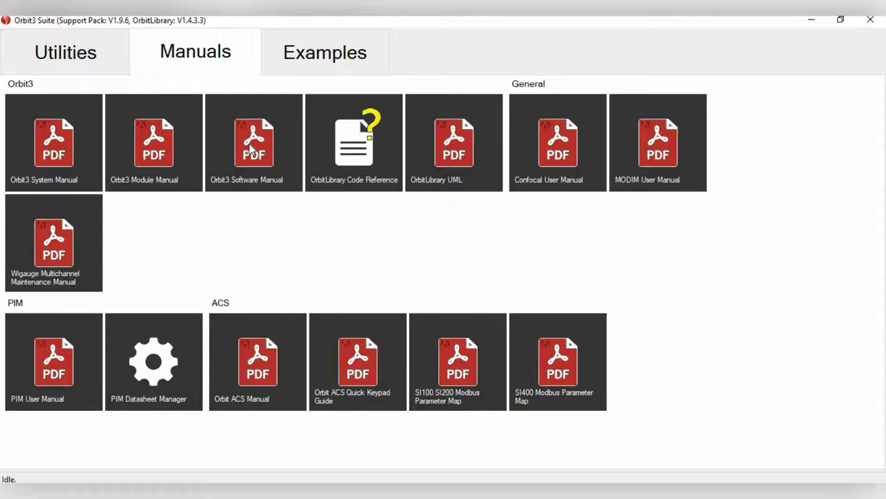
{"action": "left_click", "coordinate": [355, 60]}
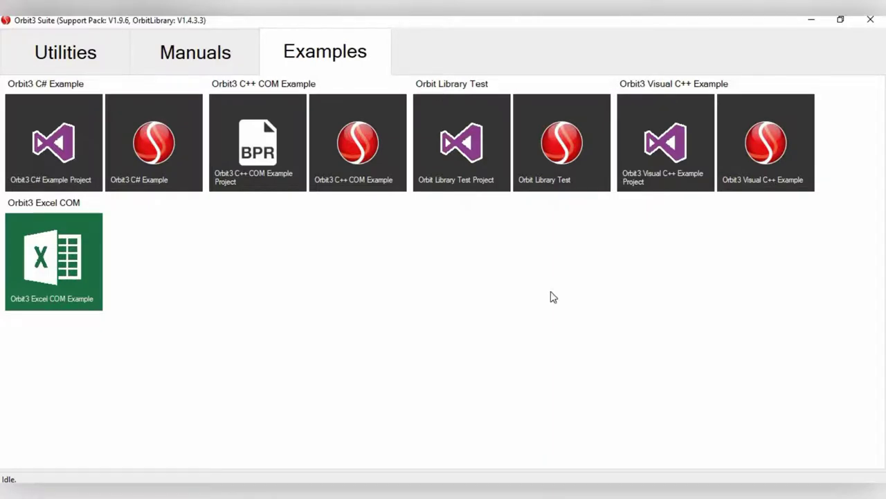
- Switch Orbit3 Suite back to the Utilities tab with its network, configuration and updater tools
{"action": "left_click", "coordinate": [31, 66]}
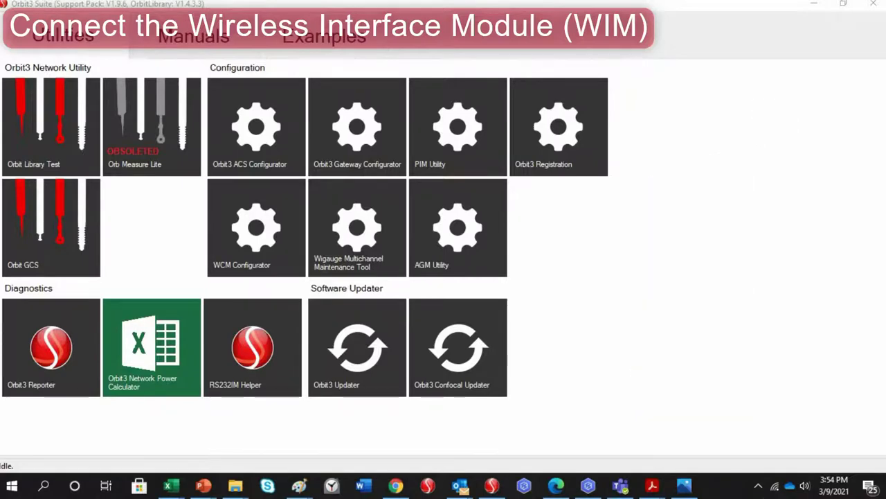
- Pair the WIM wireless module over Bluetooth using the tray's Add a Bluetooth Device option
{"action": "left_click", "coordinate": [758, 487]}
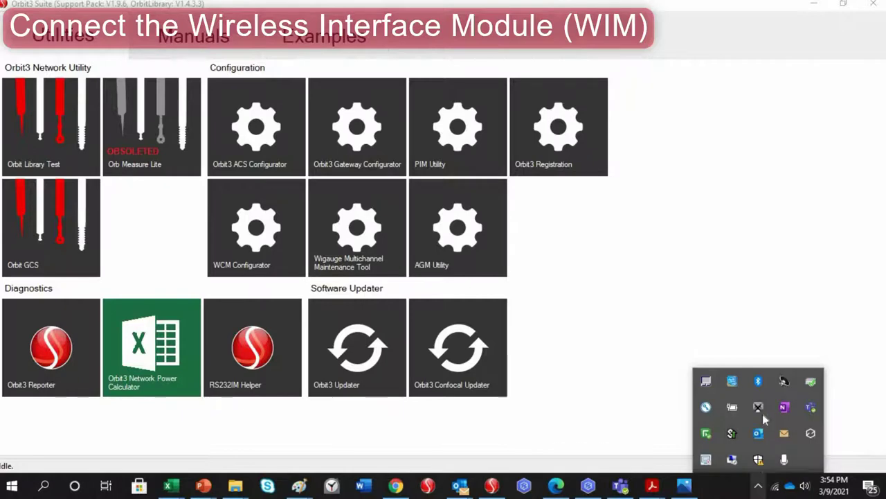
{"action": "right_click", "coordinate": [759, 386]}
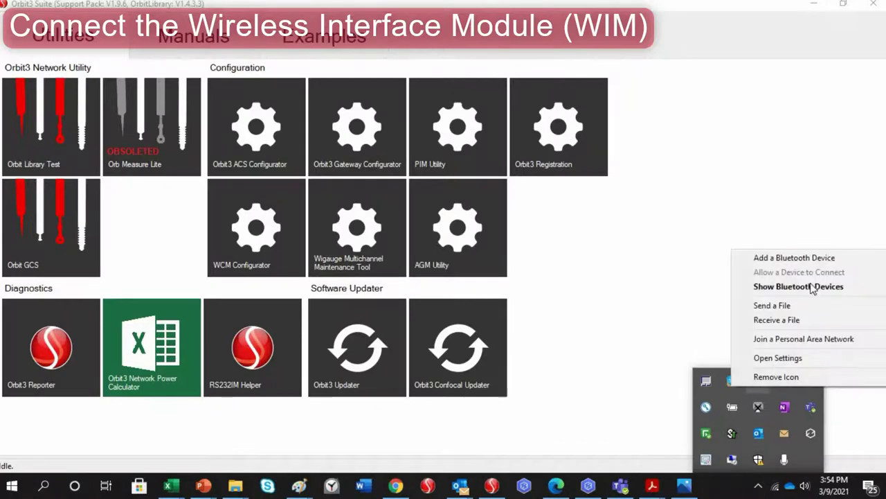
{"action": "left_click", "coordinate": [806, 260]}
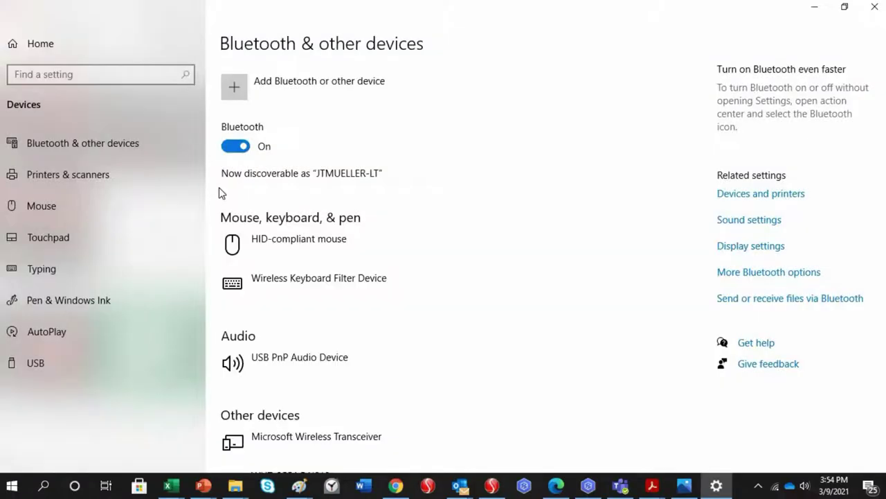
{"action": "left_click", "coordinate": [235, 87]}
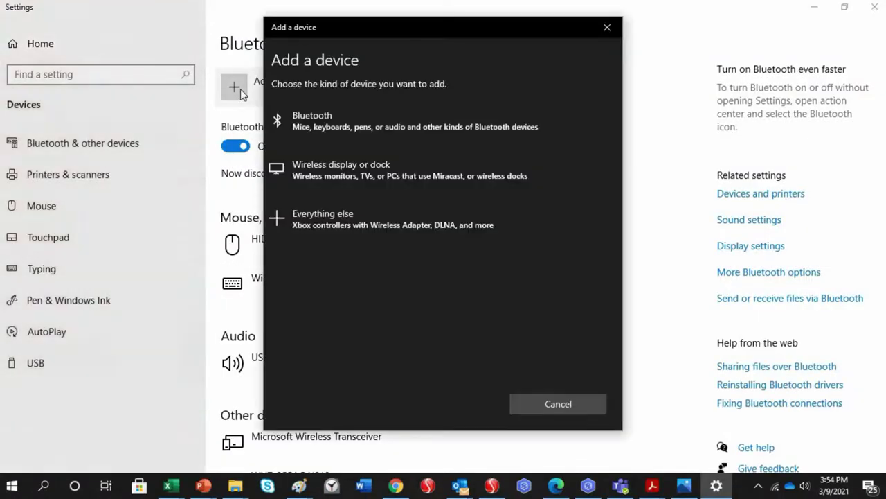
{"action": "left_click", "coordinate": [340, 115]}
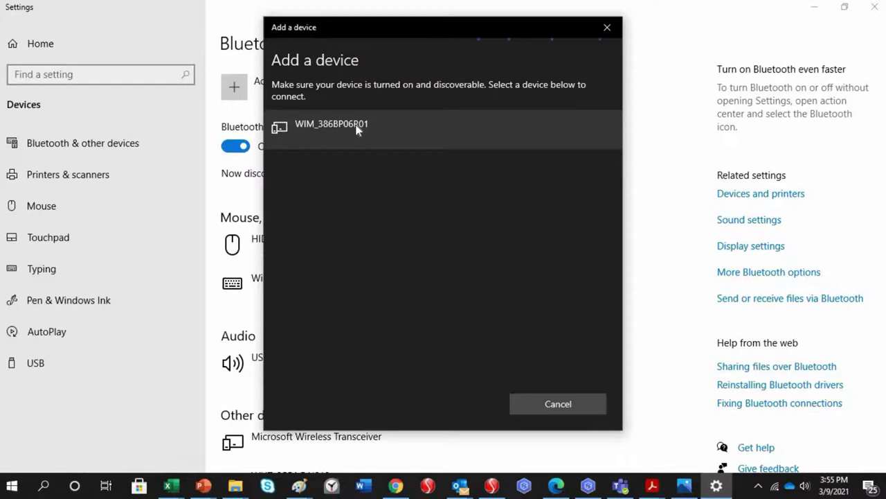
{"action": "left_click", "coordinate": [356, 129]}
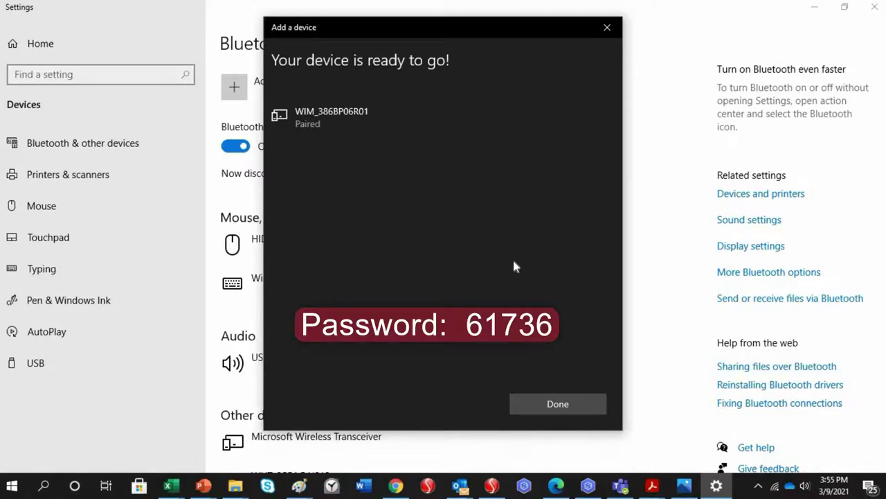
{"action": "left_click", "coordinate": [578, 404]}
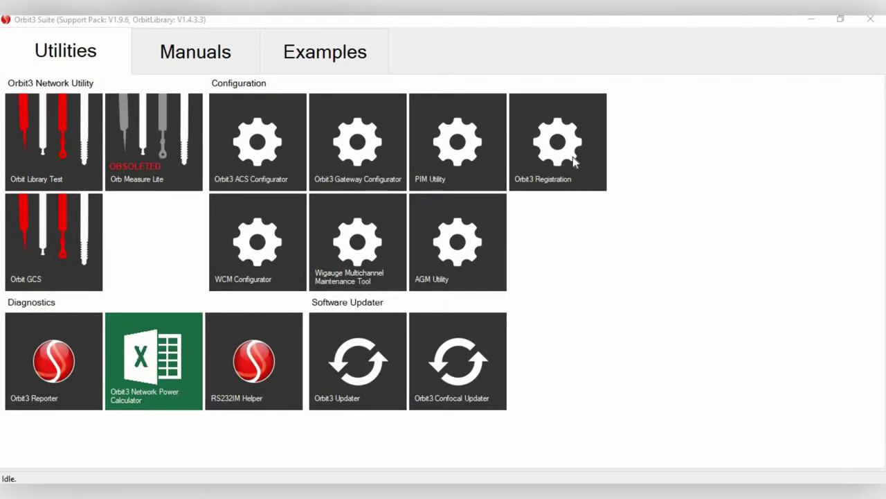
- In Orbit3 Registration's Custom tab, set the device to automatic DHCP addressing, then view Registration
{"action": "left_click", "coordinate": [574, 161]}
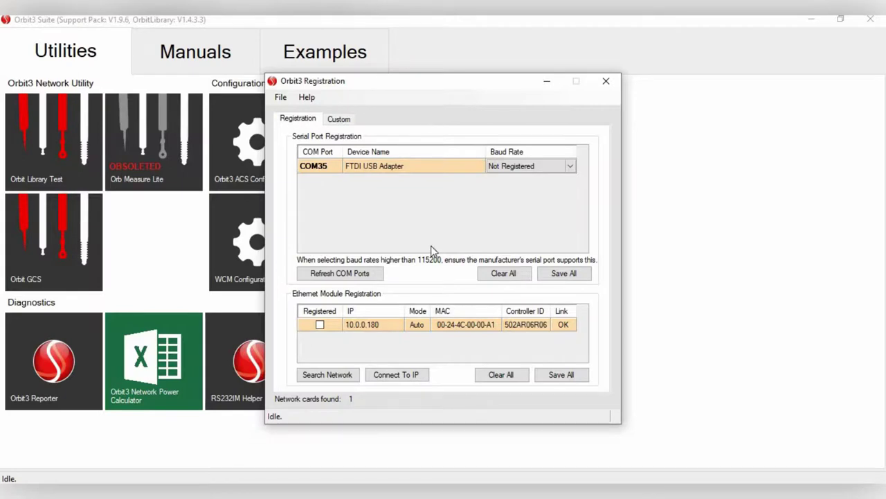
{"action": "left_click", "coordinate": [335, 121]}
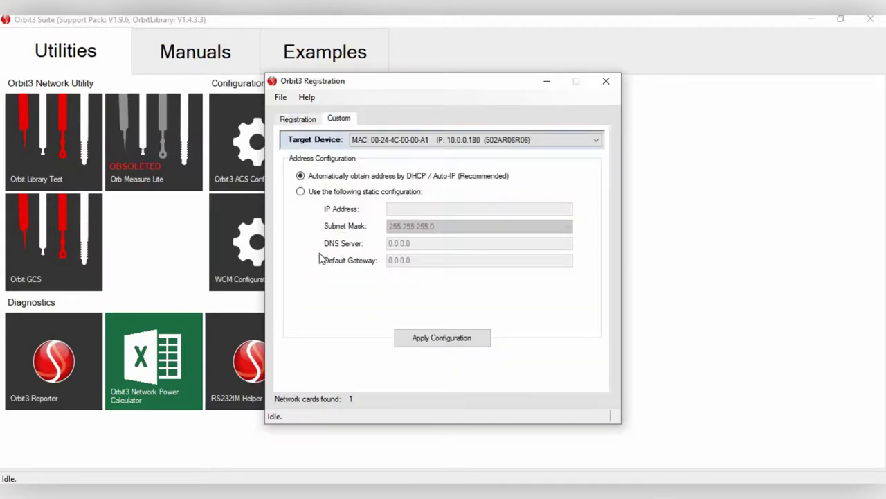
{"action": "left_click", "coordinate": [300, 192]}
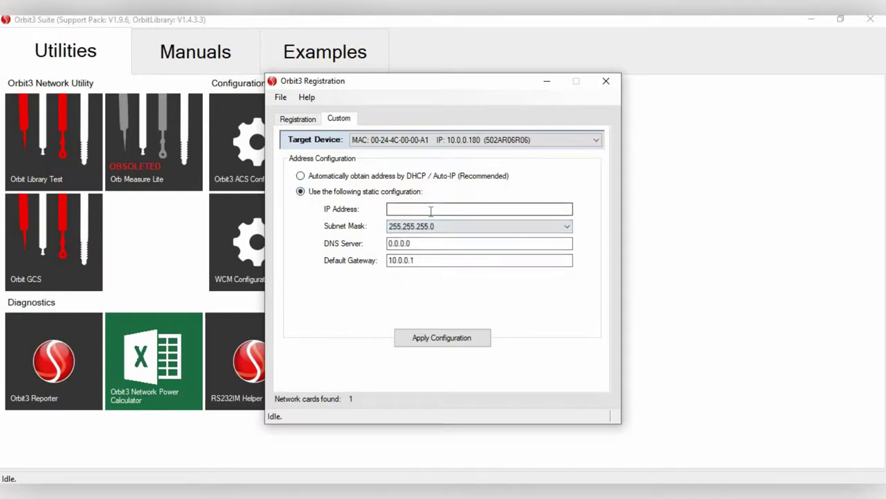
{"action": "left_click", "coordinate": [302, 177]}
{"action": "left_click", "coordinate": [297, 120]}
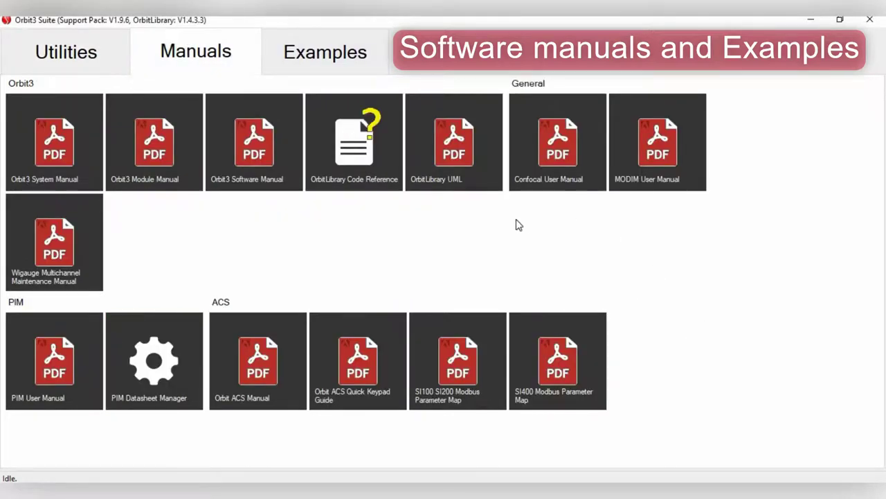
- Open the OrbitLibrary UML diagram PDF from the Manuals list
{"action": "left_click", "coordinate": [472, 163]}
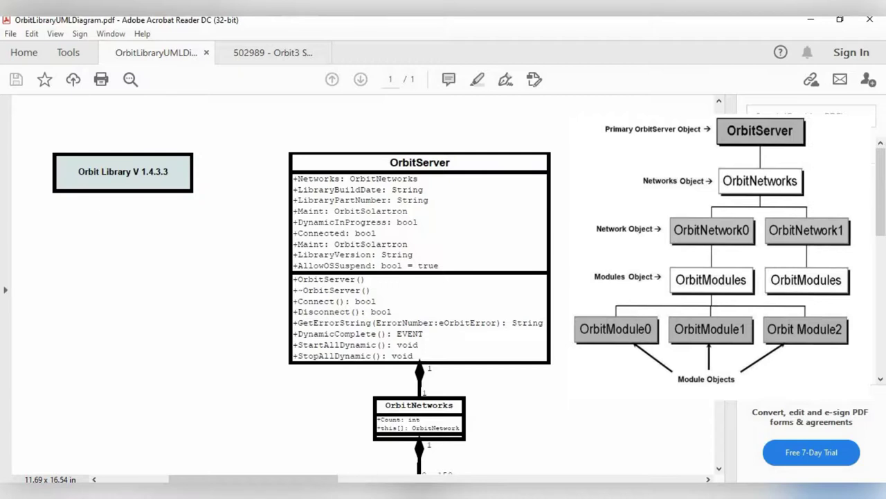
- Pan the UML PDF to the OrbitModule and OrbitModules classes, then open the OrbitLibrary Code Reference
{"action": "scroll", "coordinate": [363, 284], "scroll_direction": "down", "scroll_amount": 8}
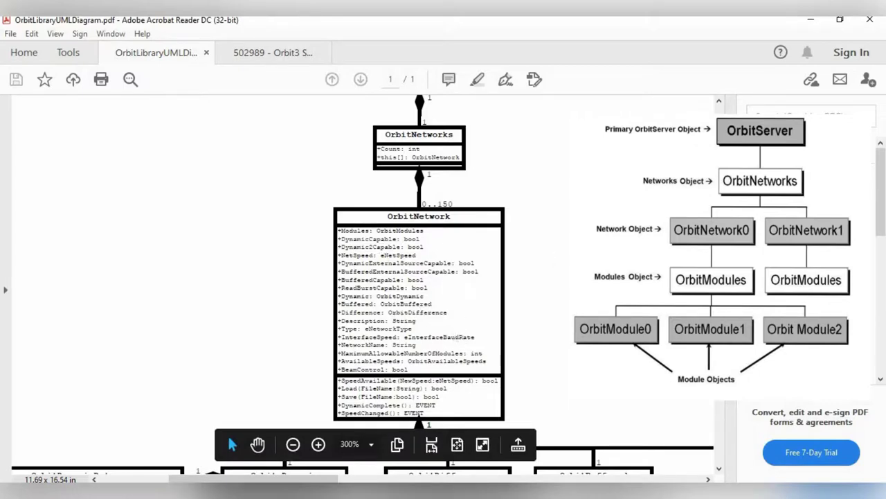
{"action": "scroll", "coordinate": [684, 208], "scroll_direction": "down", "scroll_amount": 7}
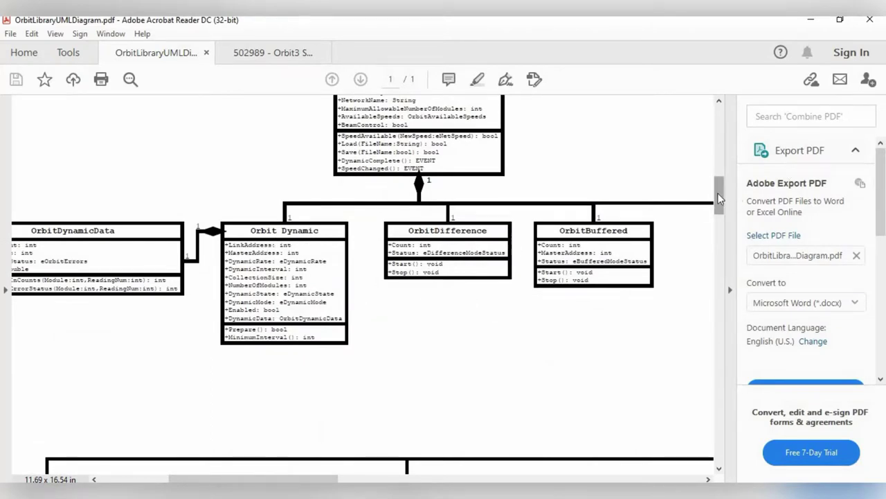
{"action": "scroll", "coordinate": [718, 192], "scroll_direction": "down", "scroll_amount": 8}
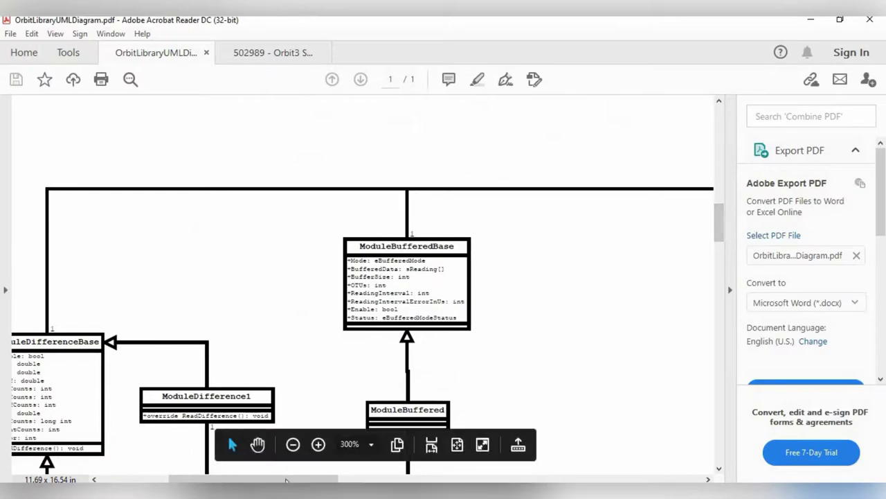
{"action": "scroll", "coordinate": [305, 453], "scroll_direction": "right", "scroll_amount": 6}
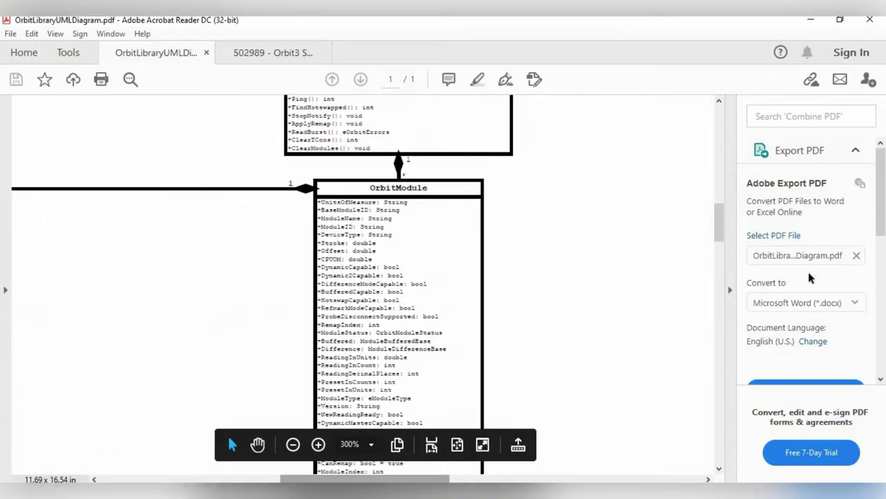
{"action": "left_click_drag", "start_coordinate": [721, 223], "coordinate": [719, 236]}
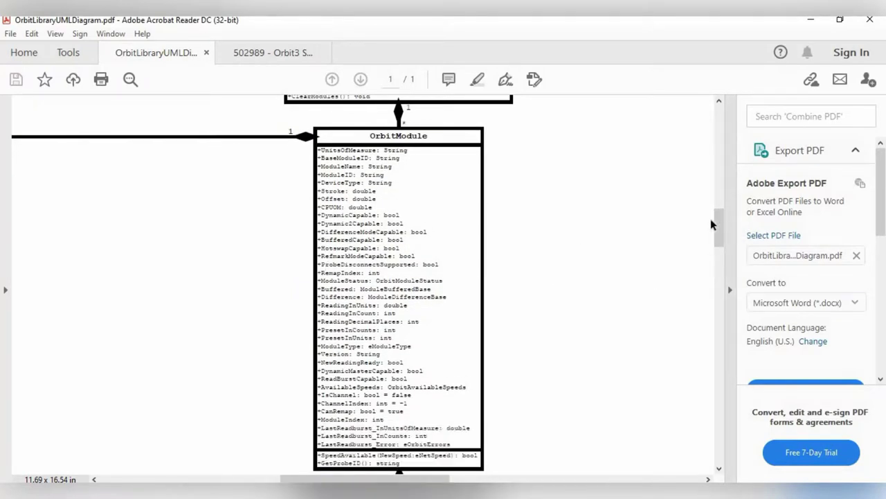
{"action": "left_click_drag", "start_coordinate": [717, 225], "coordinate": [722, 196]}
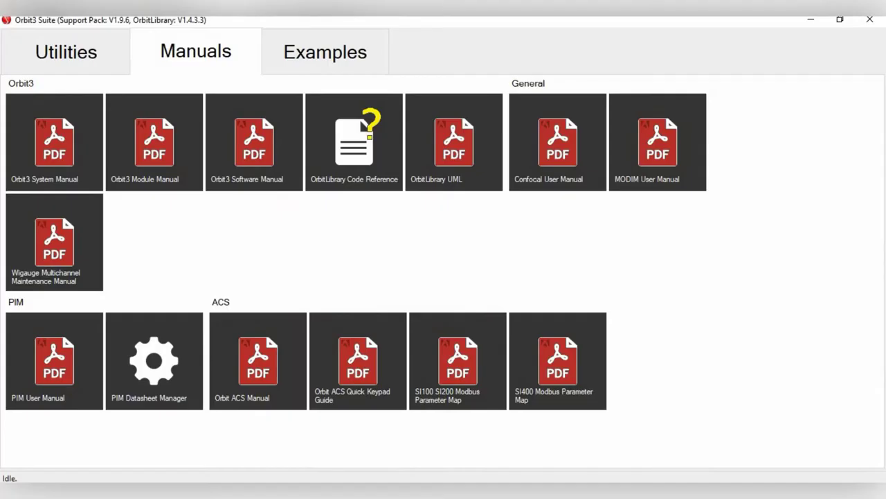
{"action": "left_click", "coordinate": [350, 166]}
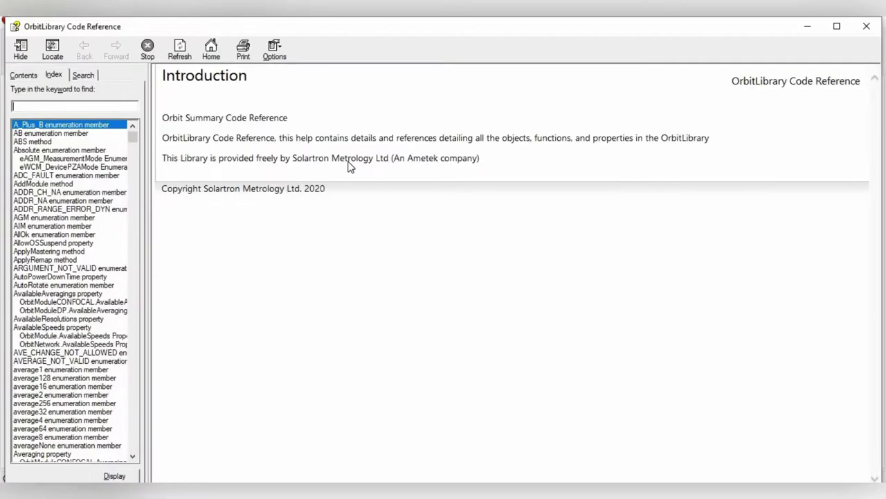
- Search the Code Reference index for 'readbust' (ReadBurstData), then return to the Examples list
{"action": "mouse_move", "coordinate": [132, 140]}
{"action": "left_mouse_down"}
{"action": "mouse_move", "coordinate": [131, 208]}
{"action": "mouse_move", "coordinate": [131, 130]}
{"action": "left_mouse_up"}
{"action": "type", "text": "readbust"}
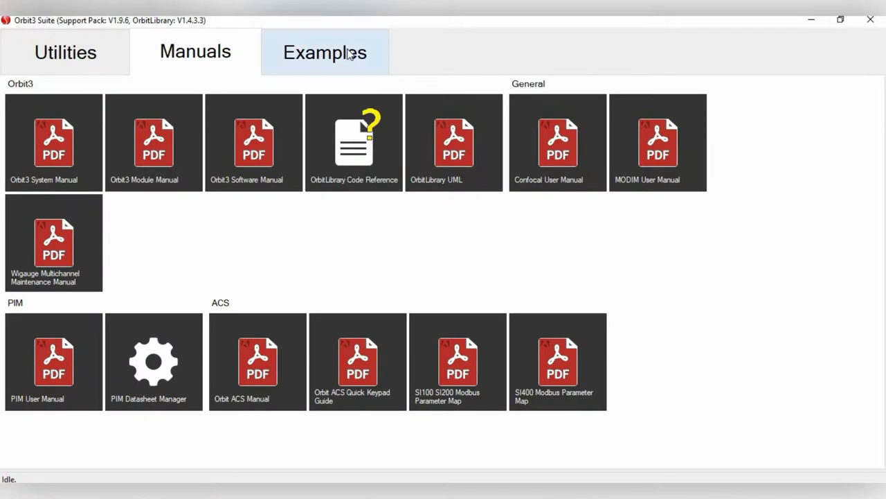
{"action": "left_click", "coordinate": [349, 54]}
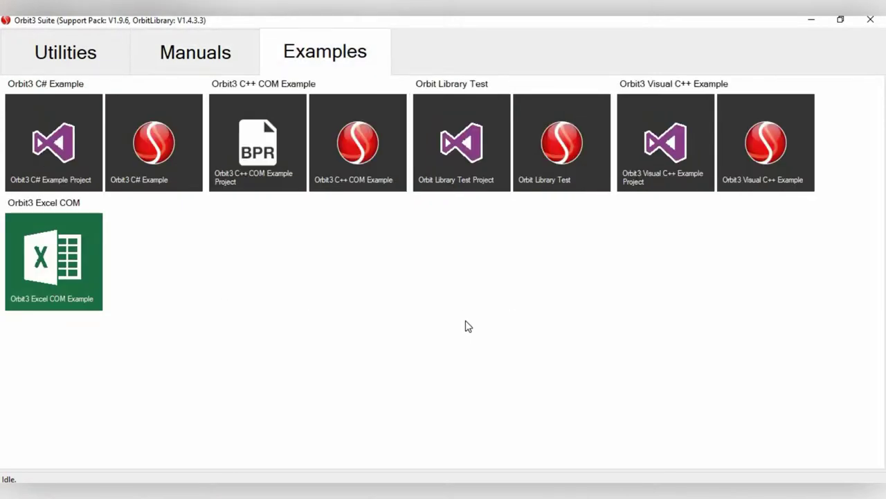
- Open OrbitLibraryTest.sln in Visual Studio 2019 from the Orbit Library Test Project tile
{"action": "left_click", "coordinate": [450, 141]}
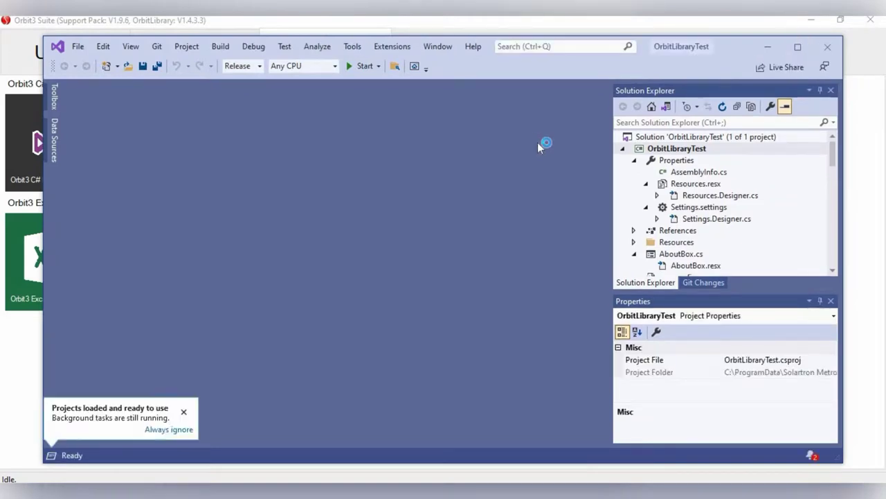
- Dismiss the projects-loaded notification and read through AssemblyInfo.cs in the Properties folder
{"action": "left_click", "coordinate": [183, 411]}
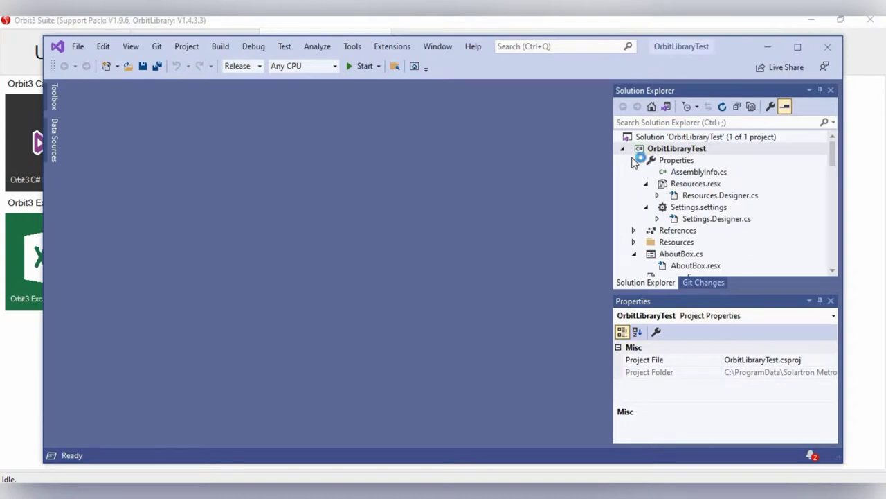
{"action": "left_click", "coordinate": [692, 161]}
{"action": "left_click", "coordinate": [696, 173]}
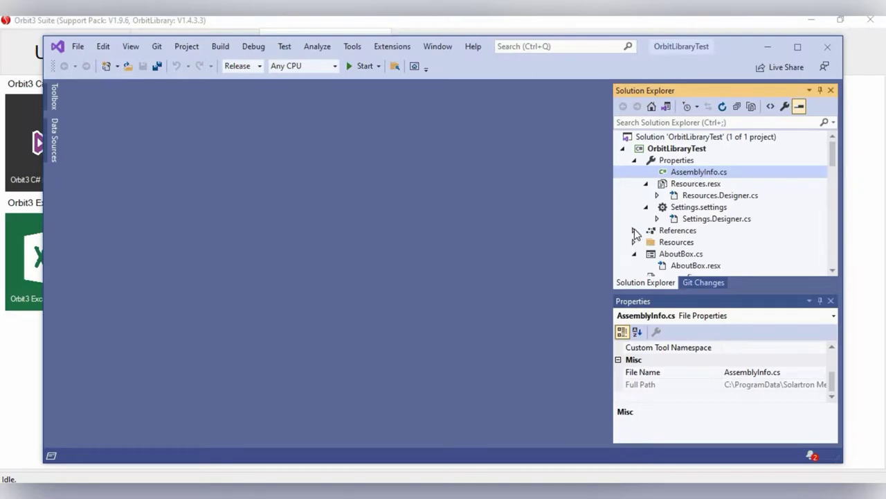
{"action": "scroll", "coordinate": [635, 234], "scroll_direction": "down", "scroll_amount": 2}
{"action": "scroll", "coordinate": [534, 257], "scroll_direction": "down", "scroll_amount": 3}
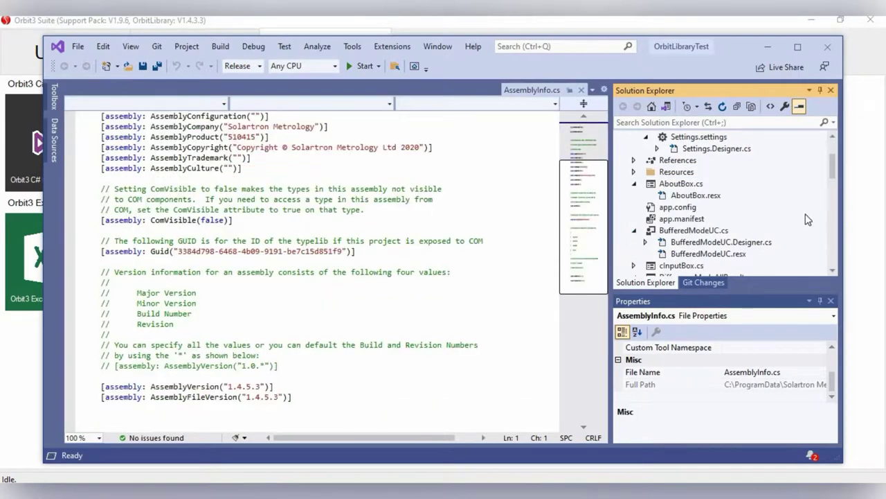
{"action": "scroll", "coordinate": [753, 257], "scroll_direction": "down", "scroll_amount": 5}
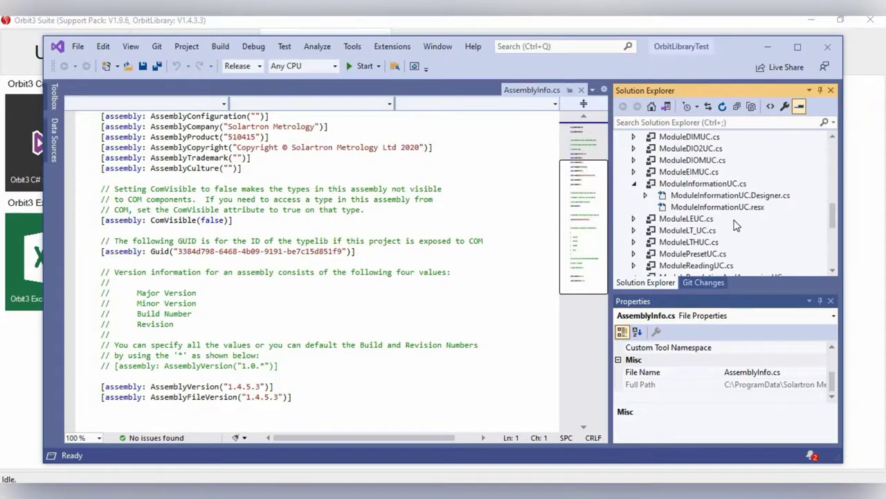
- Expand ModuleEIMUC.cs and open its ModuleEIMUC.designer.cs file in the editor
{"action": "left_click", "coordinate": [633, 172]}
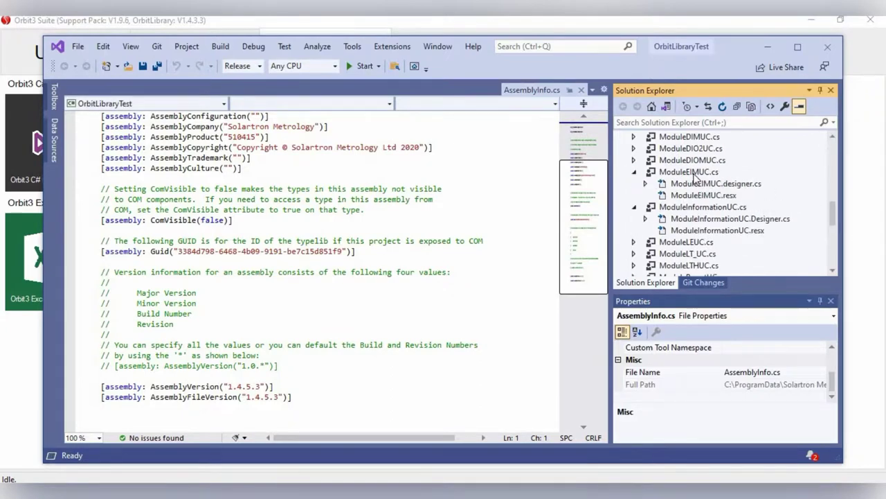
{"action": "double_click", "coordinate": [692, 184]}
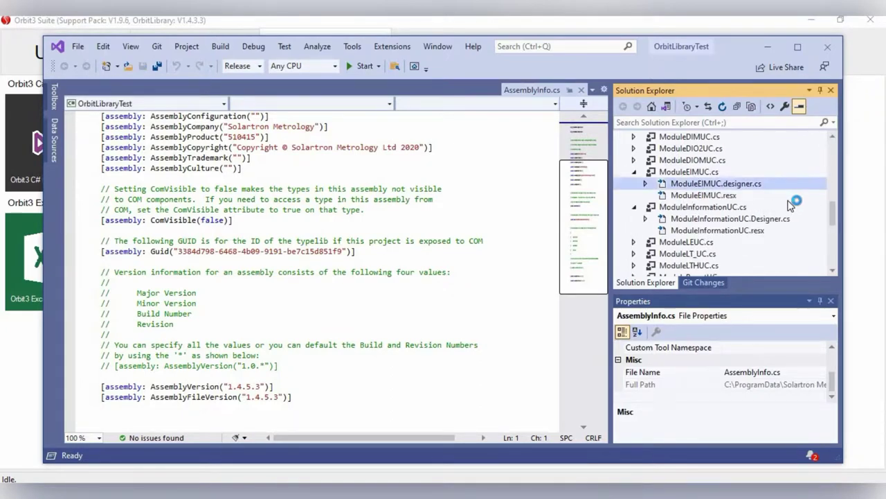
{"action": "scroll", "coordinate": [792, 205], "scroll_direction": "down", "scroll_amount": 1}
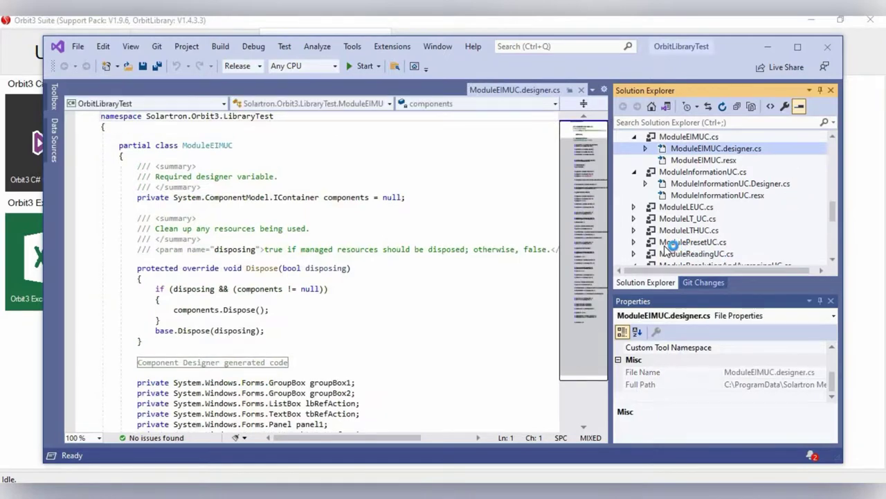
{"action": "left_click", "coordinate": [758, 242]}
{"action": "scroll", "coordinate": [768, 222], "scroll_direction": "down", "scroll_amount": 3}
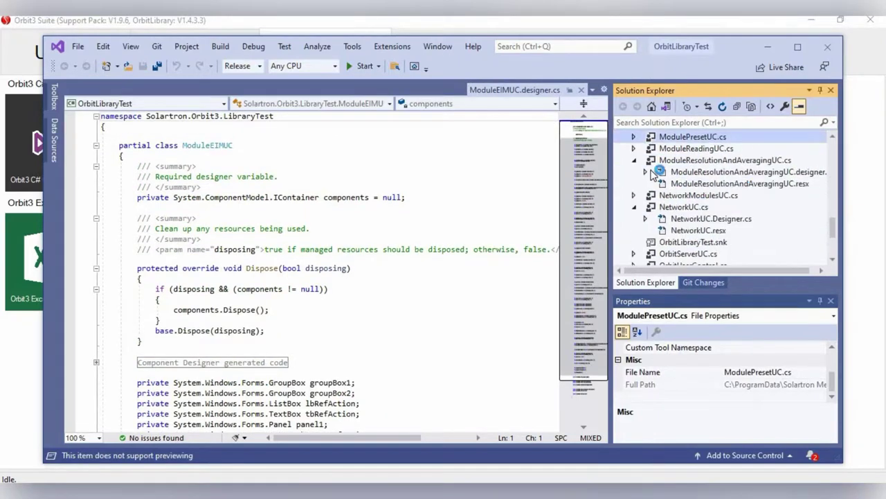
- View ModuleReadingUC.Designer.cs, then close Visual Studio and the OrbitLibraryTest project
{"action": "left_click", "coordinate": [633, 148]}
{"action": "left_click", "coordinate": [700, 163]}
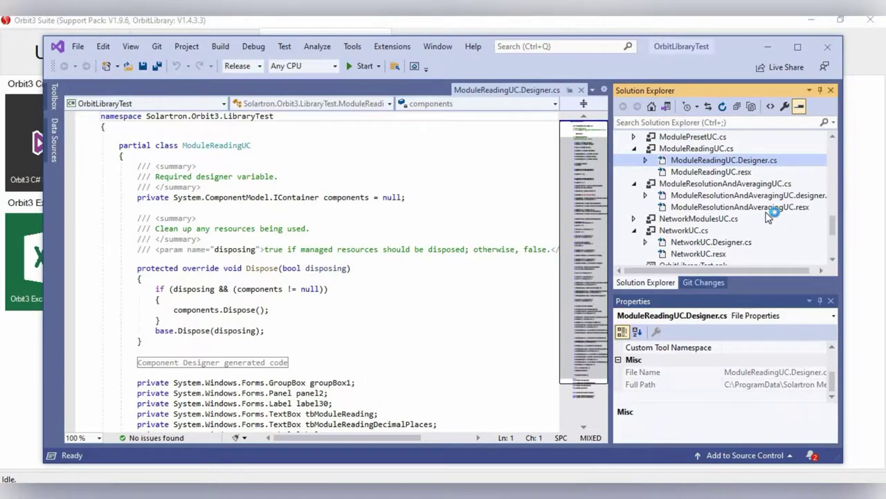
{"action": "scroll", "coordinate": [769, 217], "scroll_direction": "up", "scroll_amount": 10}
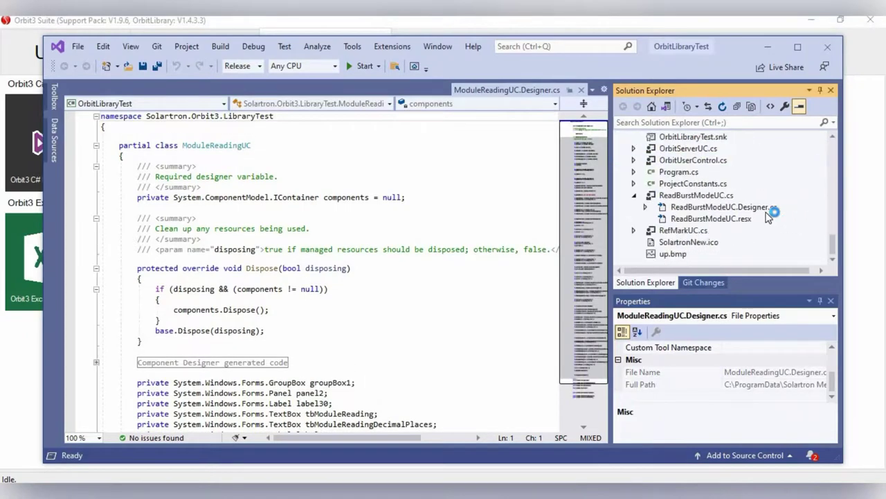
{"action": "left_click", "coordinate": [826, 48]}
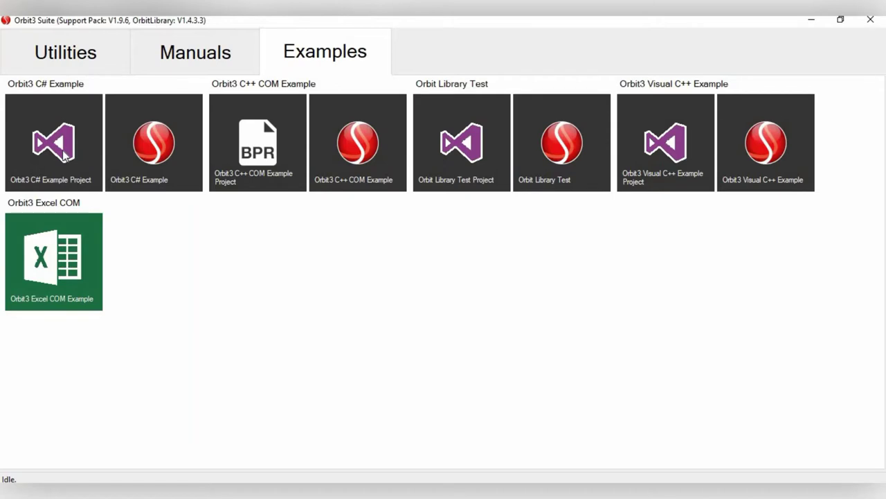
- Run the Orbit3 C# Example briefly, close it, then open the Orbit3 Excel COM Example workbook
{"action": "left_click", "coordinate": [153, 140]}
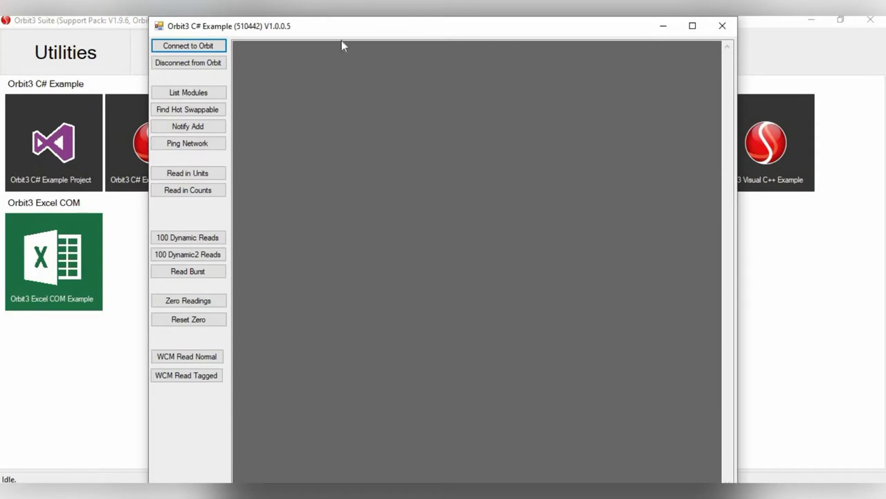
{"action": "left_click", "coordinate": [723, 26]}
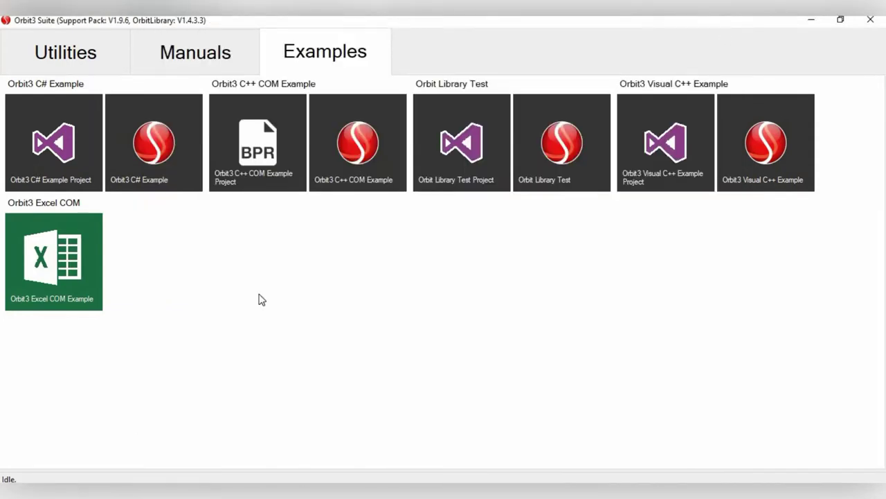
{"action": "left_click", "coordinate": [69, 266]}
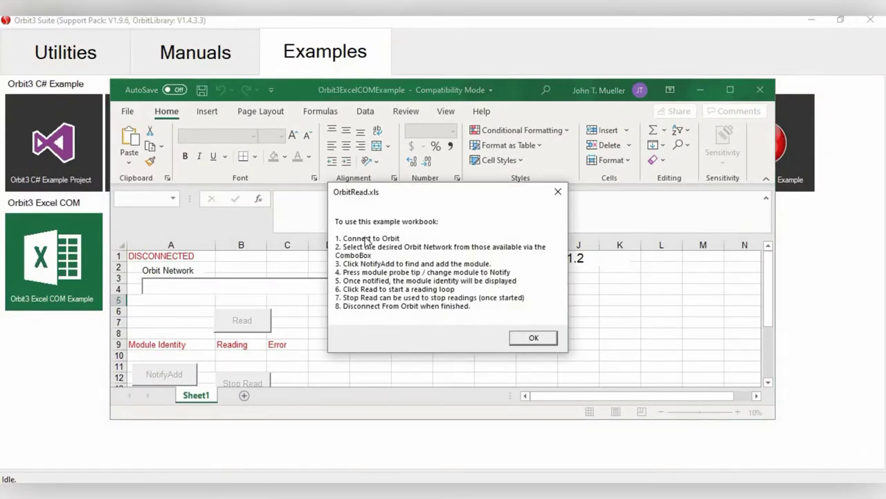
- Dismiss the OrbitRead.xls instructions, maximize Excel, review the Orbit Network list, and open the VBA editor
{"action": "left_click", "coordinate": [533, 336]}
{"action": "left_click", "coordinate": [732, 89]}
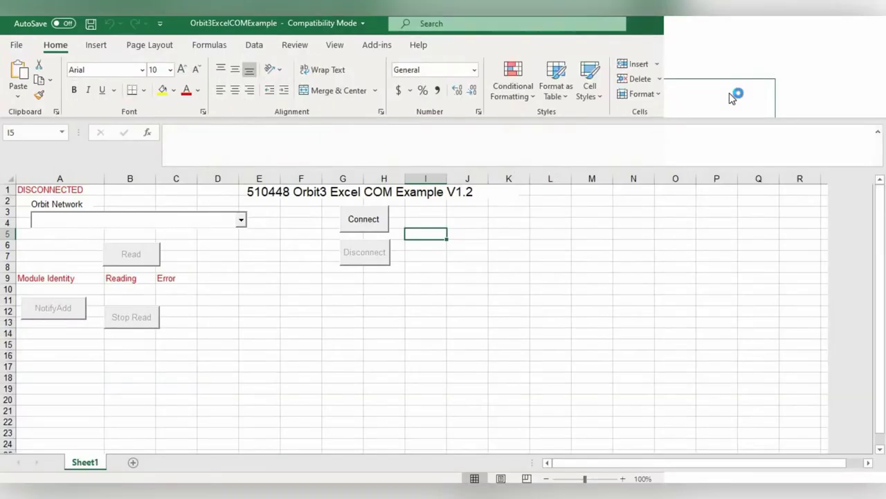
{"action": "left_click", "coordinate": [242, 221]}
{"action": "left_click", "coordinate": [62, 310]}
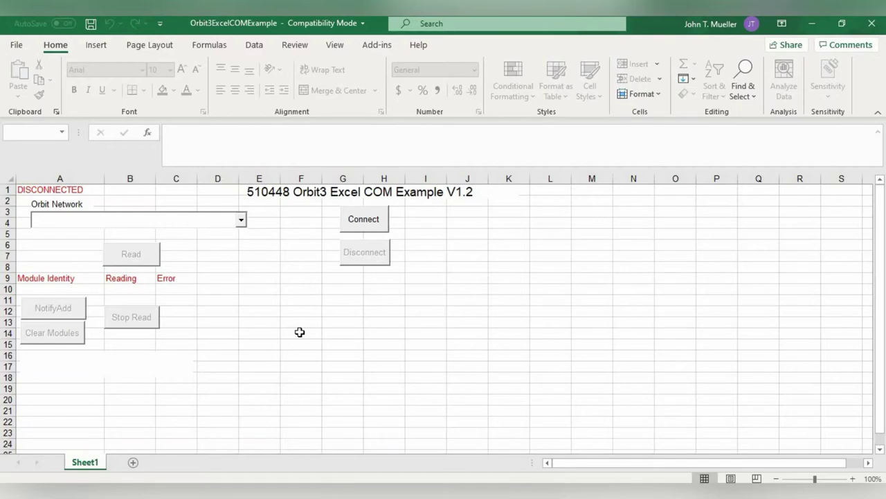
{"action": "key", "text": "alt+F11"}
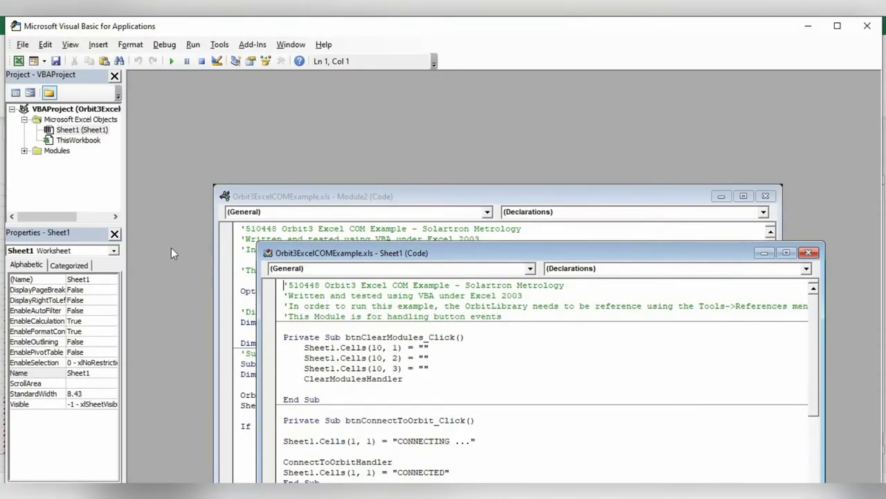
- Place the Module2 code window at upper left with the Sheet1 code window beside it
{"action": "left_click_drag", "start_coordinate": [568, 197], "coordinate": [514, 130]}
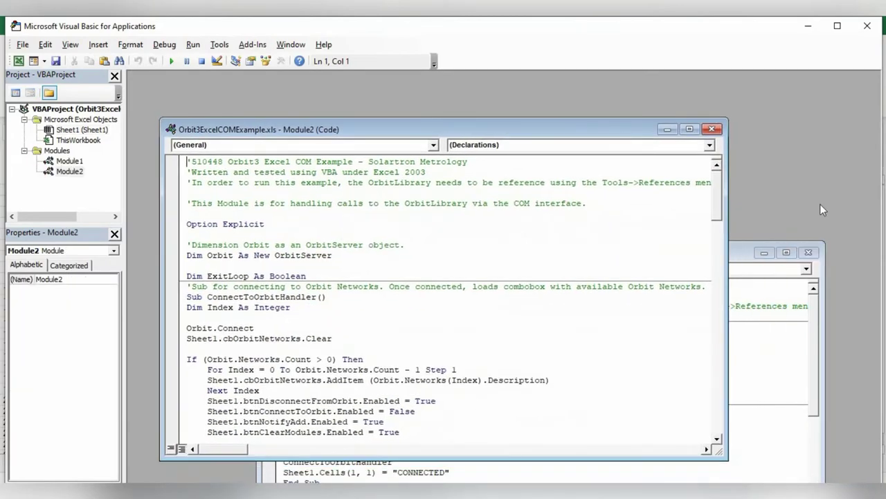
{"action": "left_click_drag", "start_coordinate": [740, 254], "coordinate": [775, 100]}
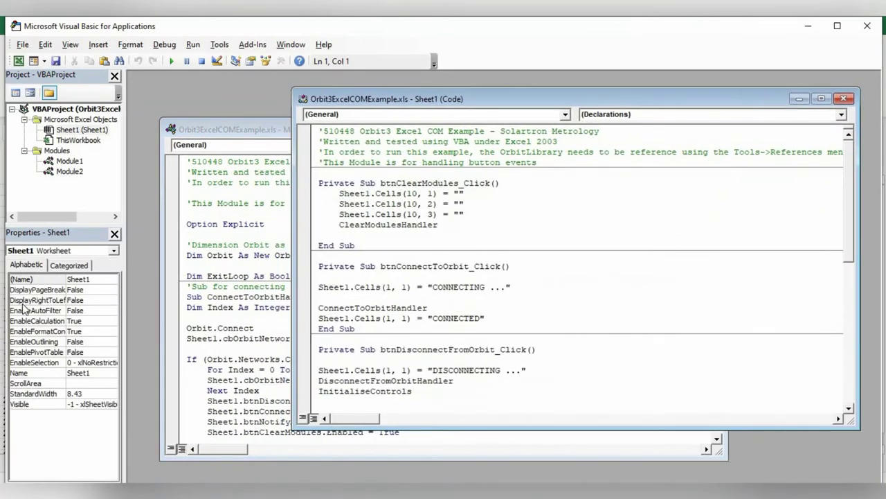